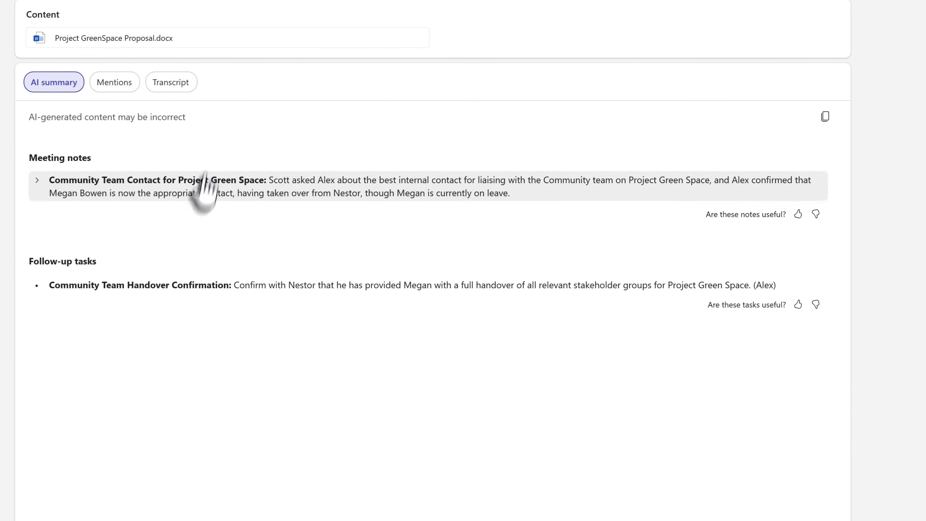
Expand the AI summary's meeting note about the Community team contact for Project Green Space.
left_click(35, 192)
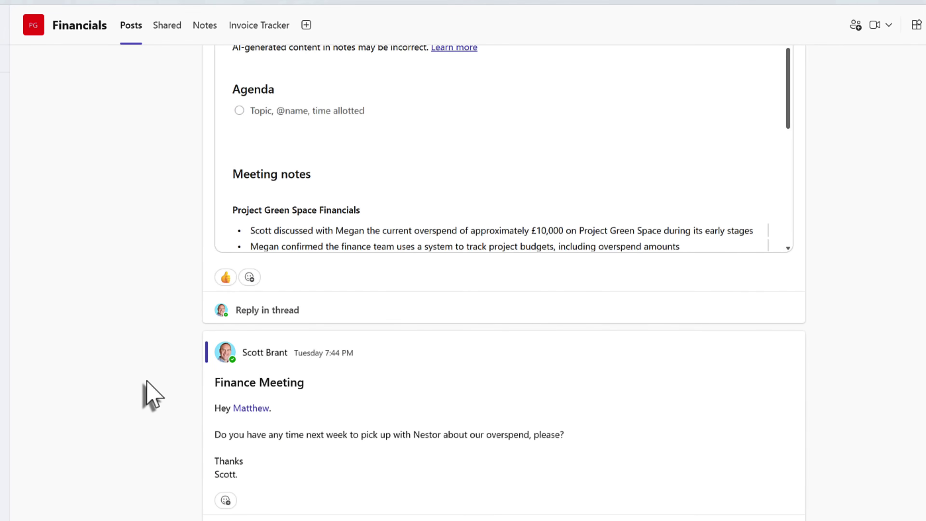
Add the Channel Agent to the Financials channel.
scroll(149, 396, "up", 5)
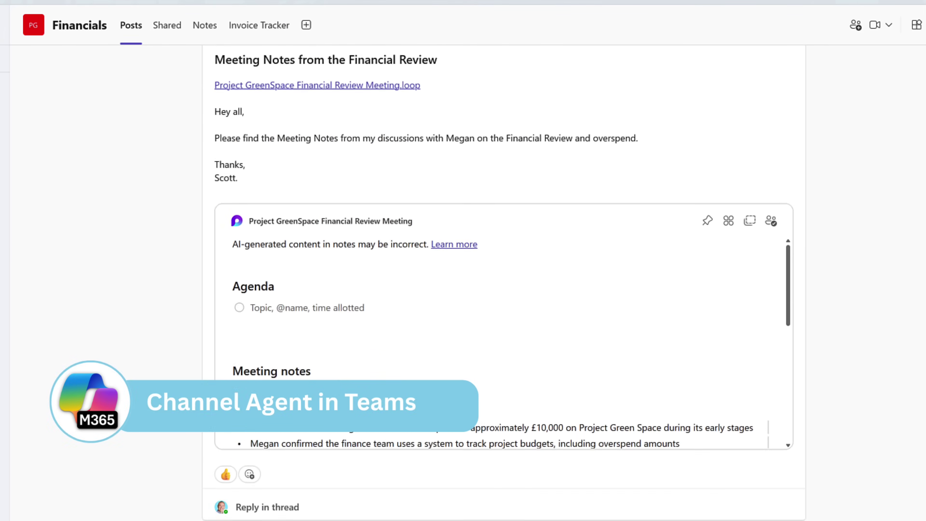
scroll(503, 282, "up", 10)
scroll(503, 283, "down", 15)
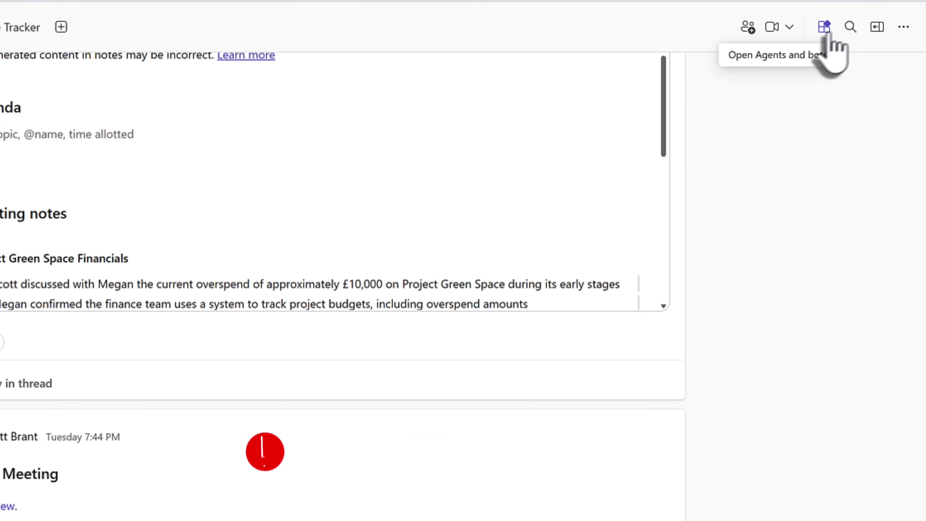
left_click(825, 29)
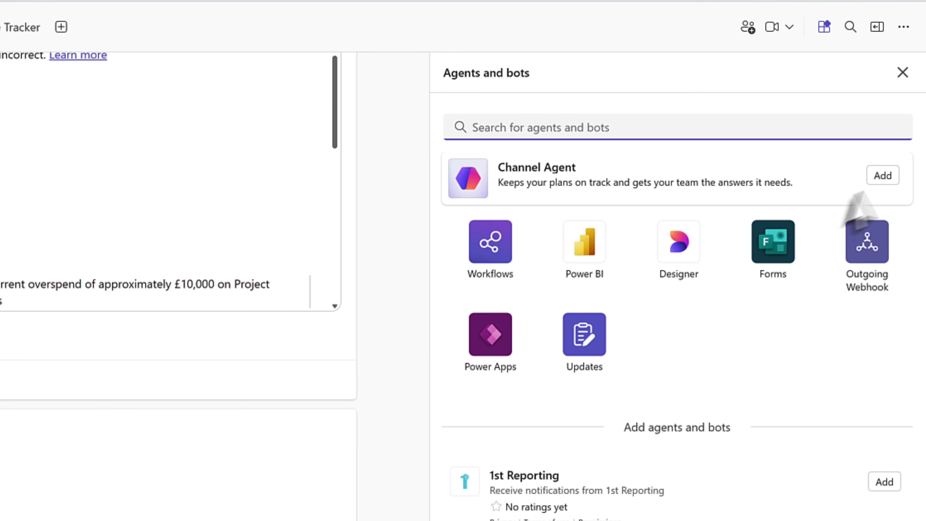
left_click(897, 179)
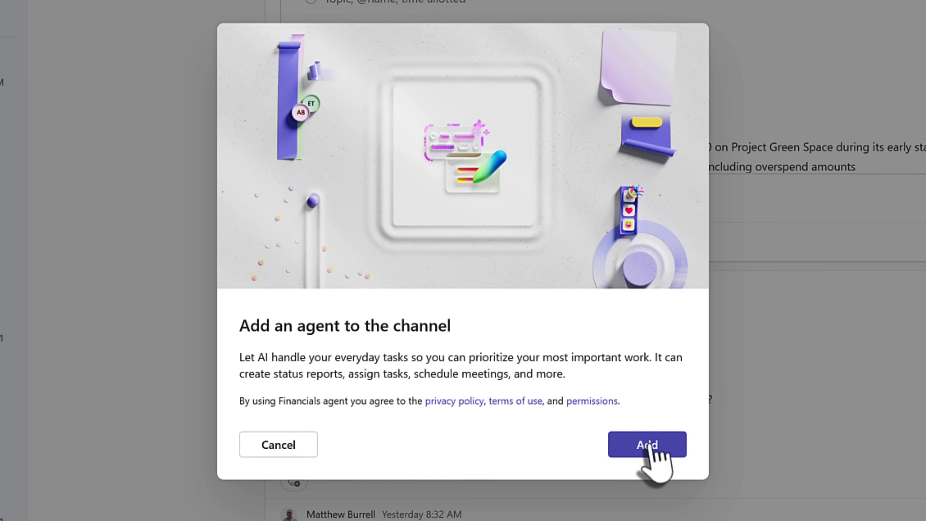
left_click(529, 494)
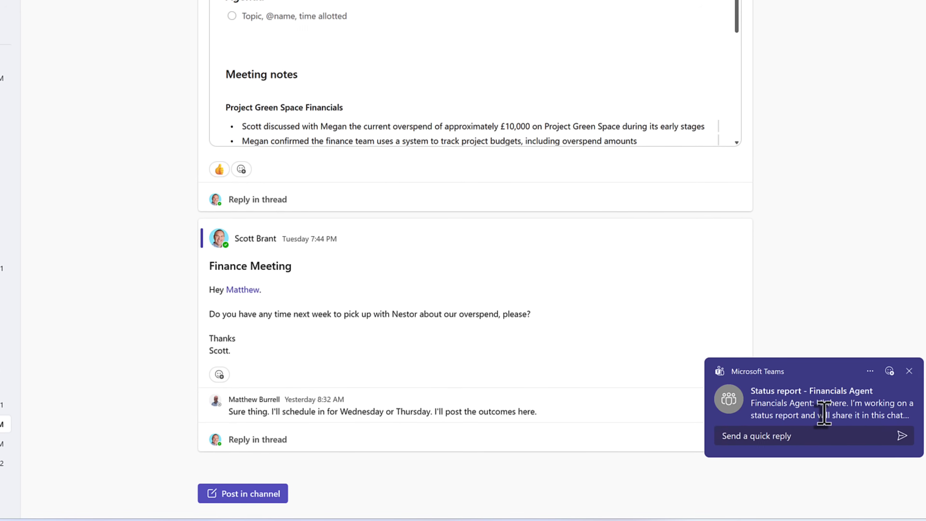
From the Financials Agent's status report chat, open the reviewer and schedule details and save them with a weekly frequency.
left_click(821, 414)
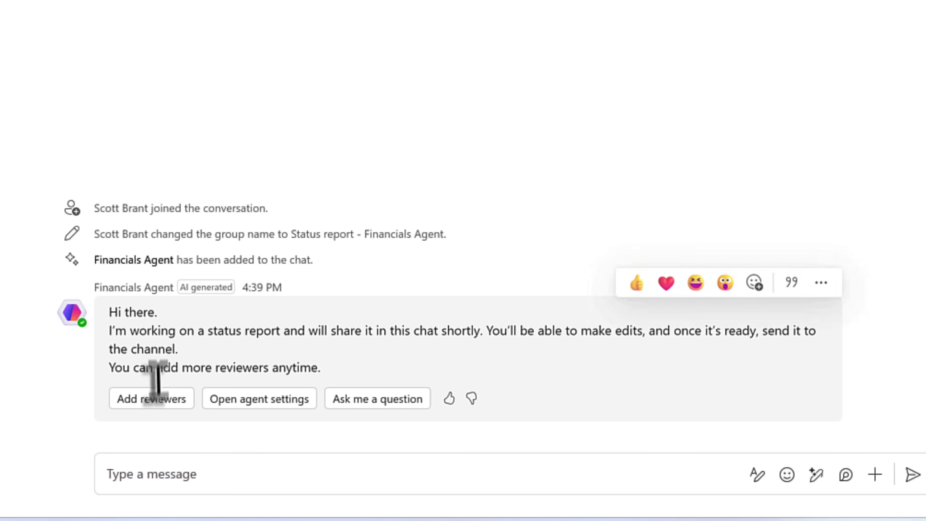
left_click(155, 405)
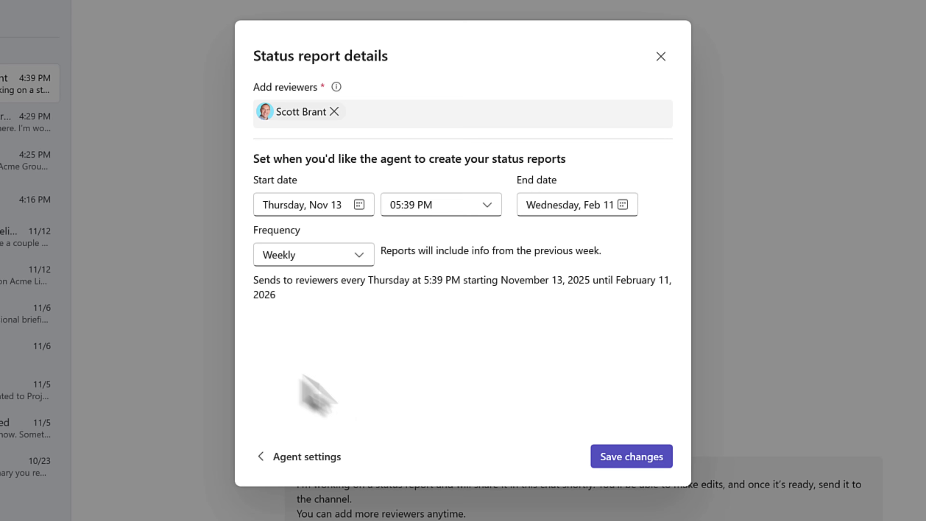
left_click(653, 461)
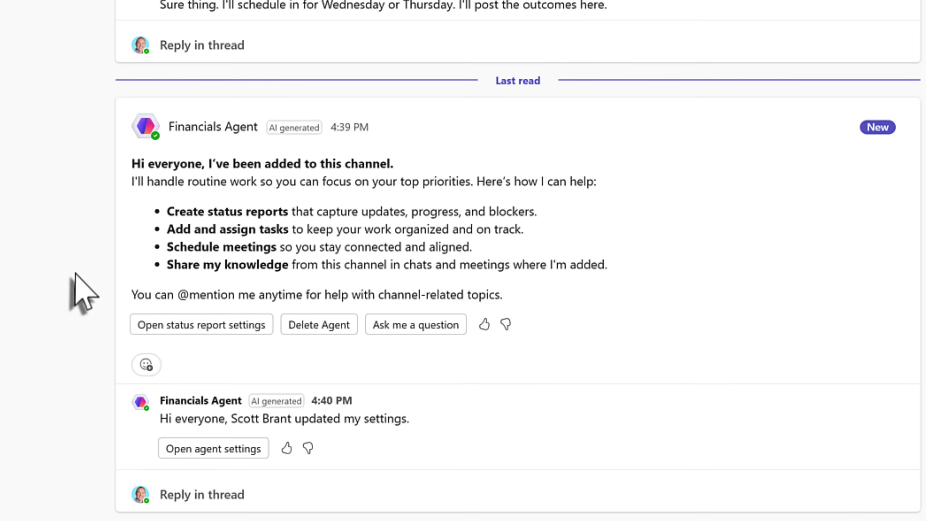
Reply in the Finance Meeting thread, asking the Financials Agent to create a task for the colleague to arrange a meeting about the overspend.
scroll(79, 274, "up", 5)
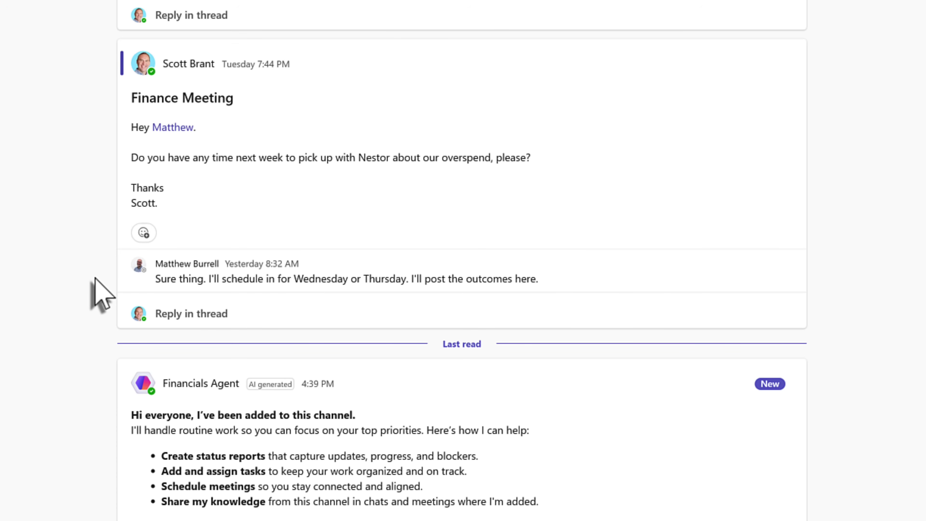
left_click(206, 315)
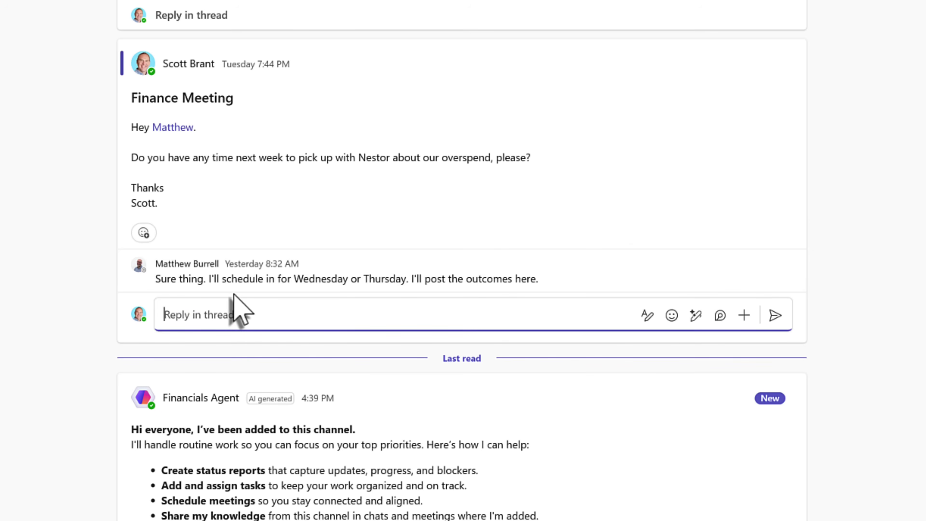
type("@")
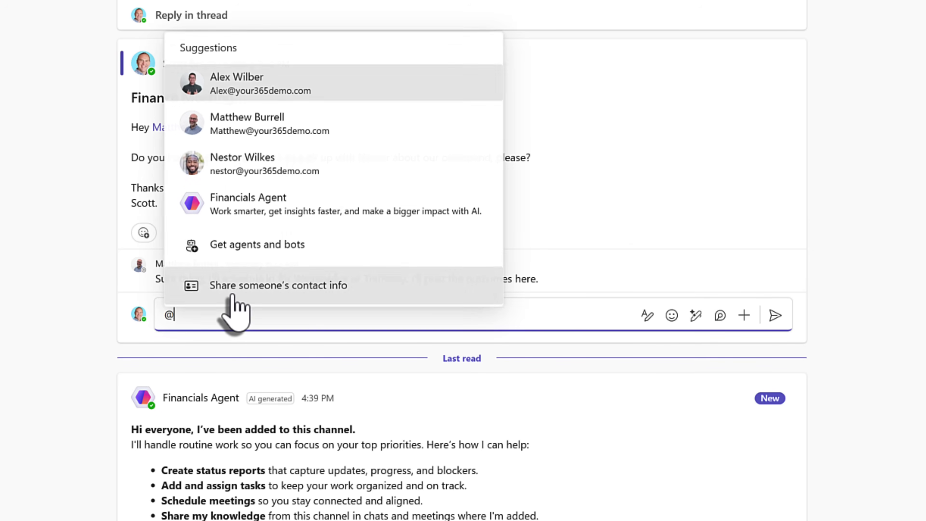
left_click(287, 212)
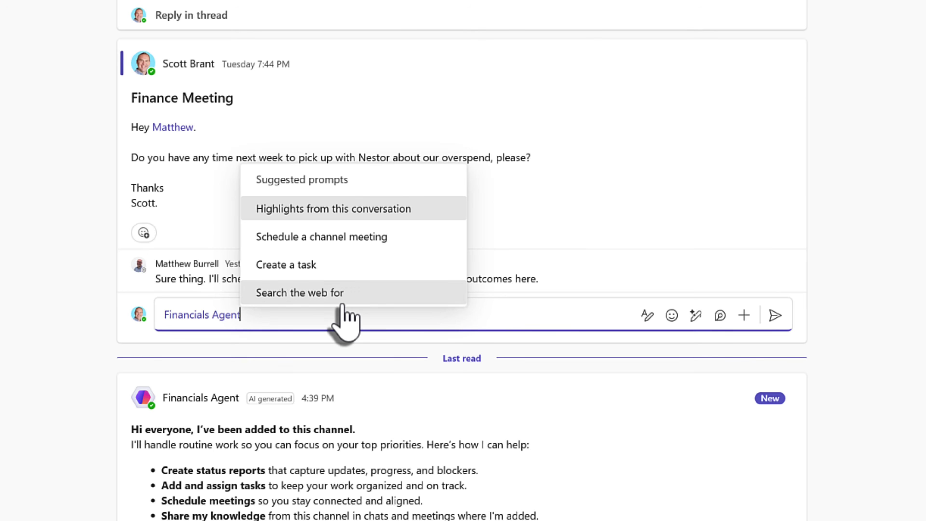
left_click(345, 270)
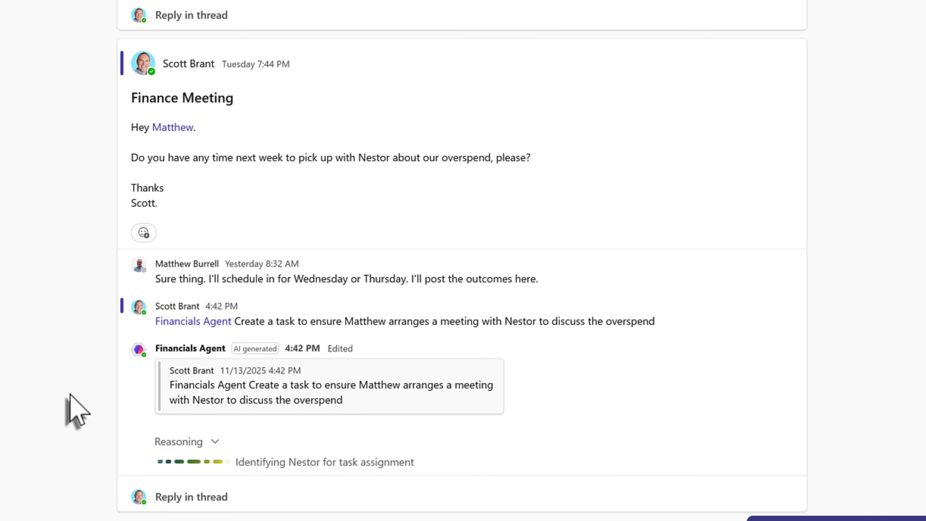
Inspect the agent's reasoning and view the created overspend meeting task's details in Planner.
left_click(186, 442)
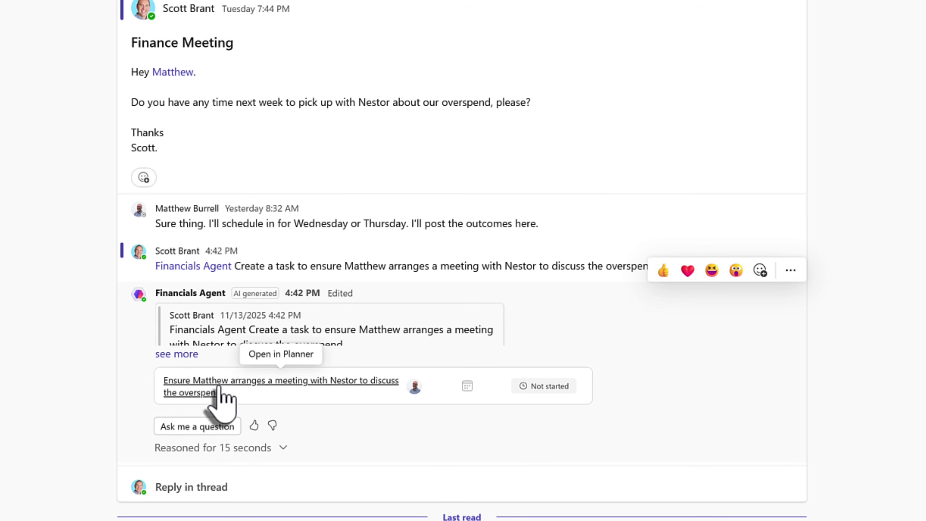
left_click(265, 387)
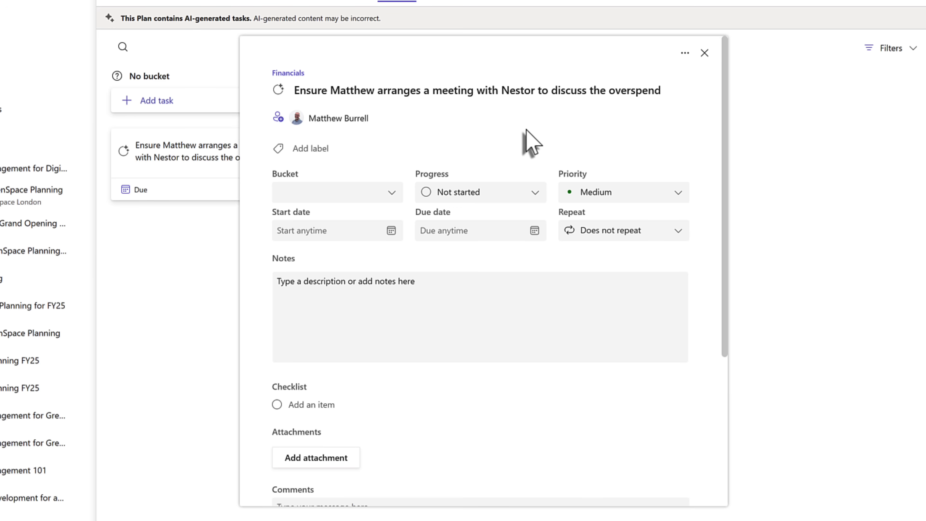
left_click(705, 53)
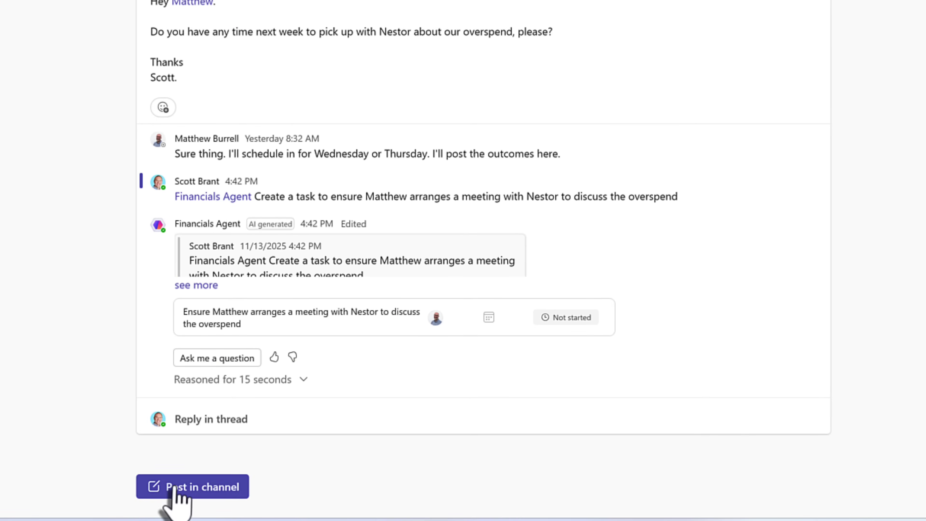
Publish a "Financial Meeting" channel post asking the Financials Agent to schedule a channel meeting on Project GreenSpace's overspend, next Monday at 3pm.
left_click(174, 489)
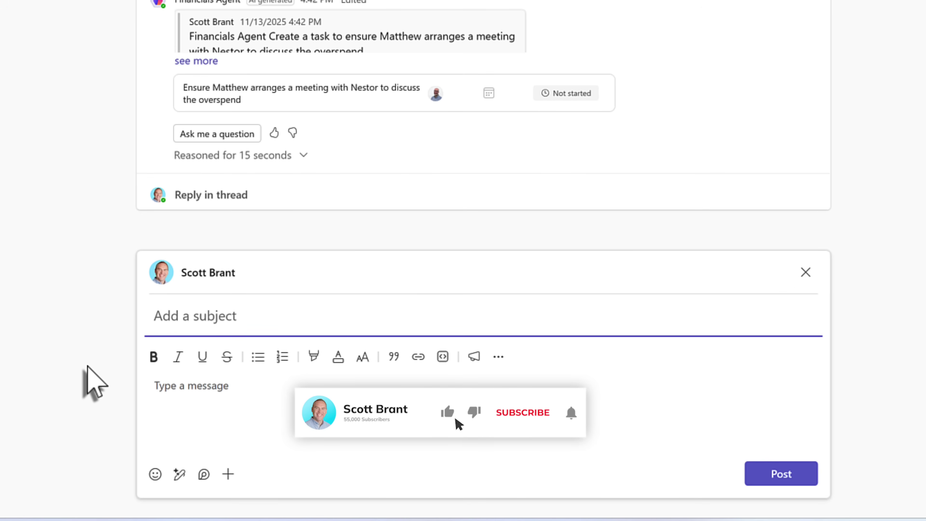
left_click(182, 385)
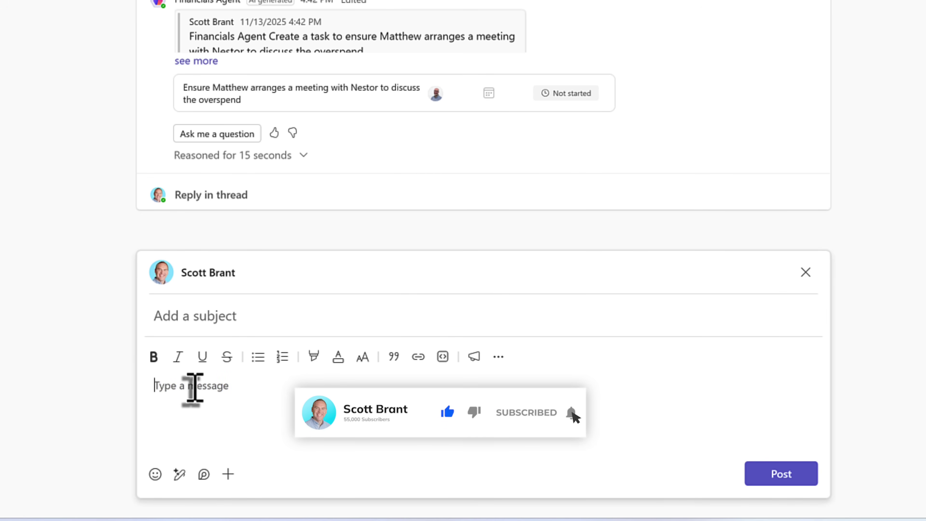
type("@")
left_click(251, 275)
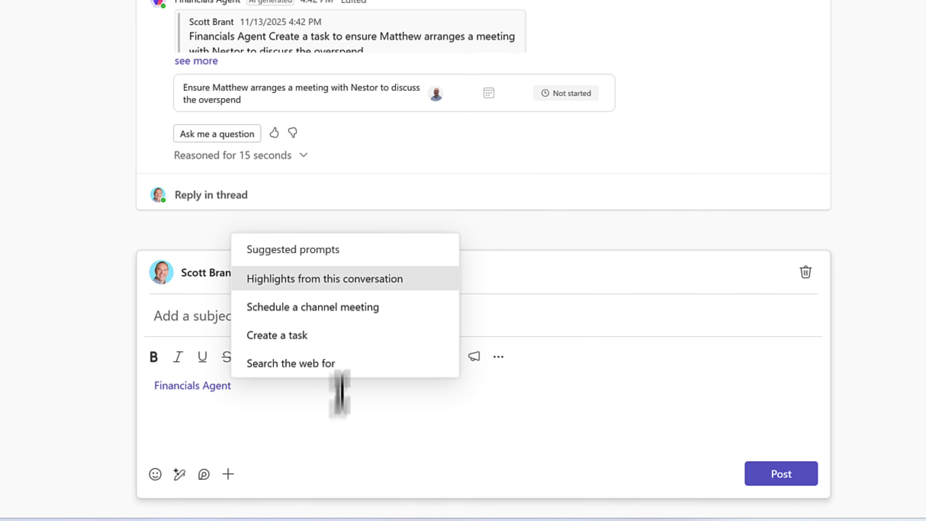
left_click(345, 308)
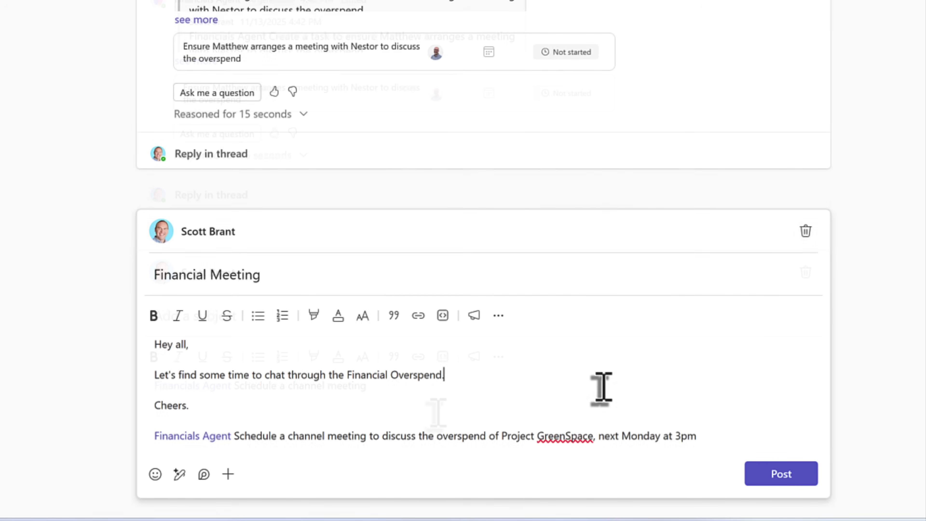
left_click(793, 474)
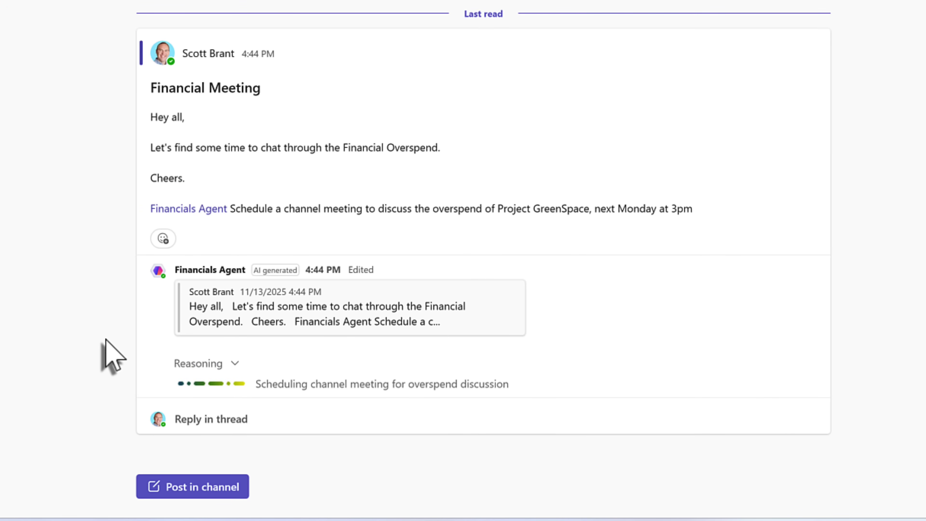
Check the agent's reasoning for the overspend discussion and schedule its proposed channel meeting.
left_click(237, 363)
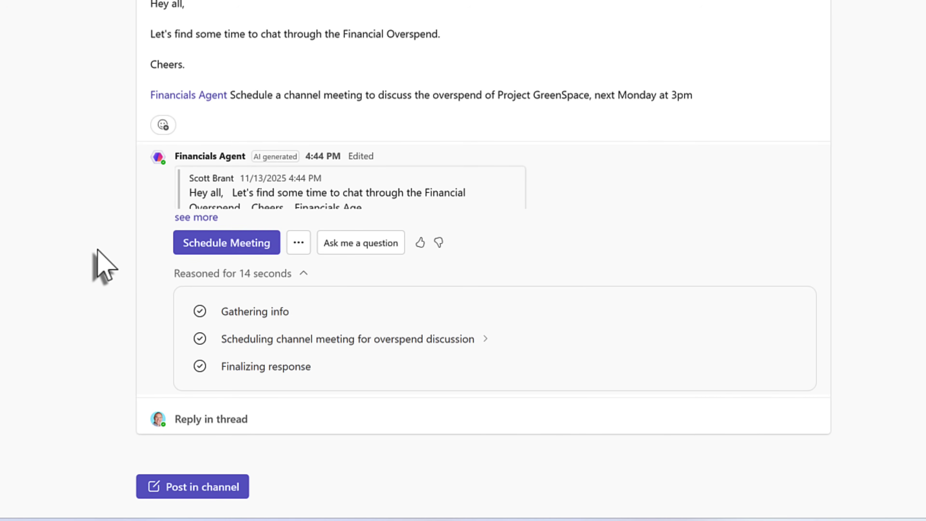
left_click(298, 243)
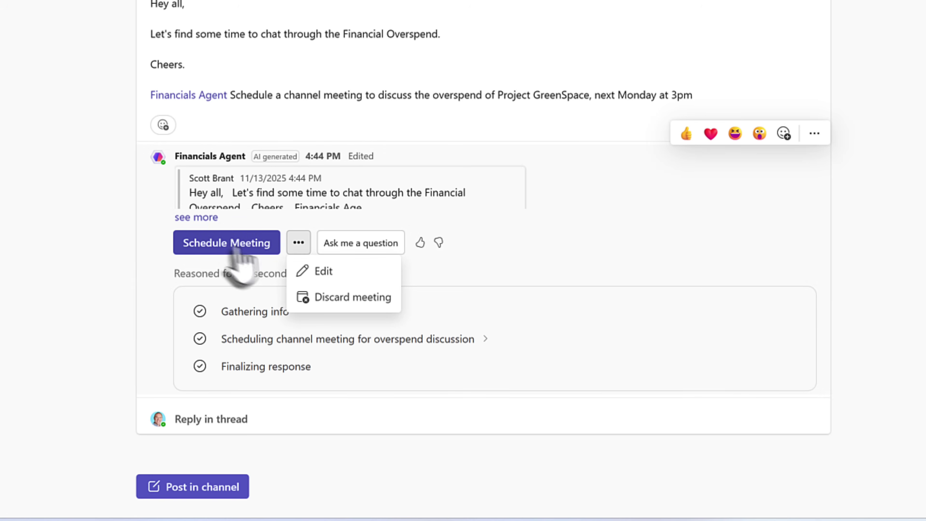
left_click(229, 244)
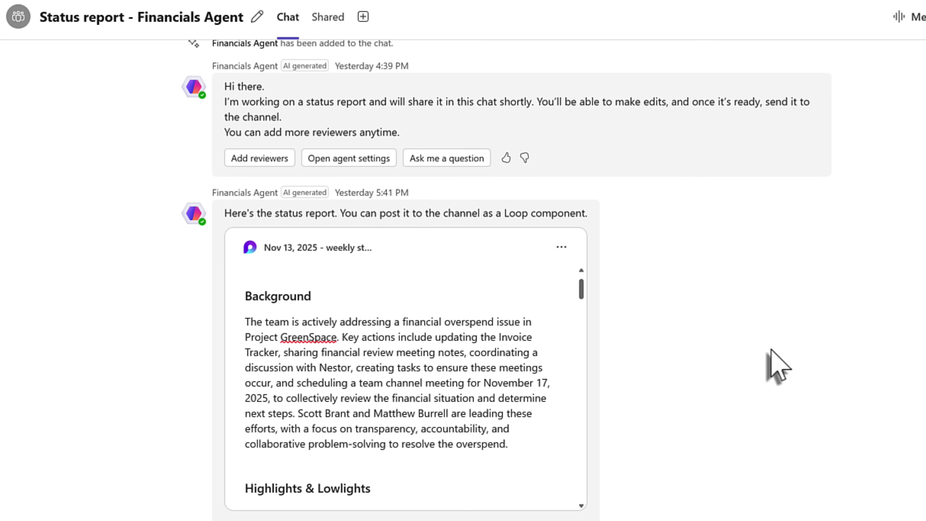
Review the agent's weekly status report and see who has access to its Loop component.
mouse_move(587, 288)
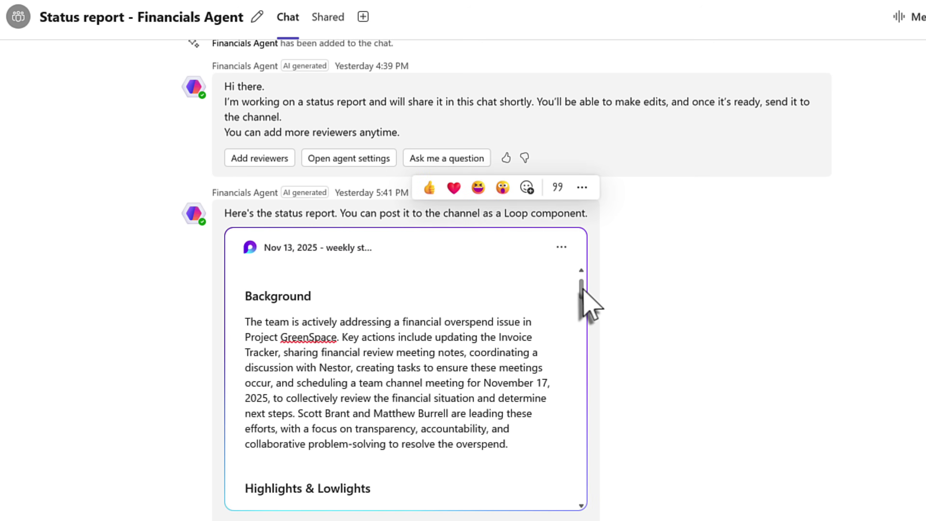
scroll(585, 292, "down", 3)
left_click_drag(583, 294, 583, 317)
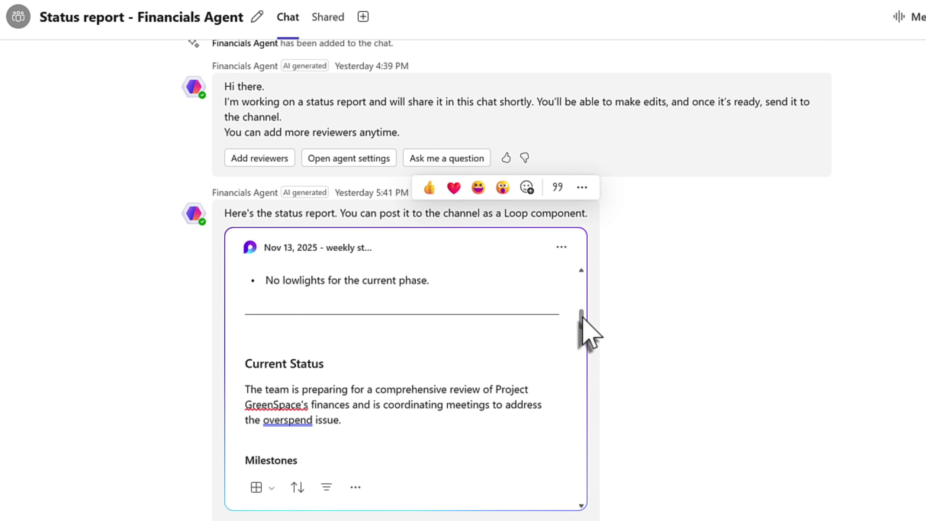
left_click_drag(583, 317, 582, 318)
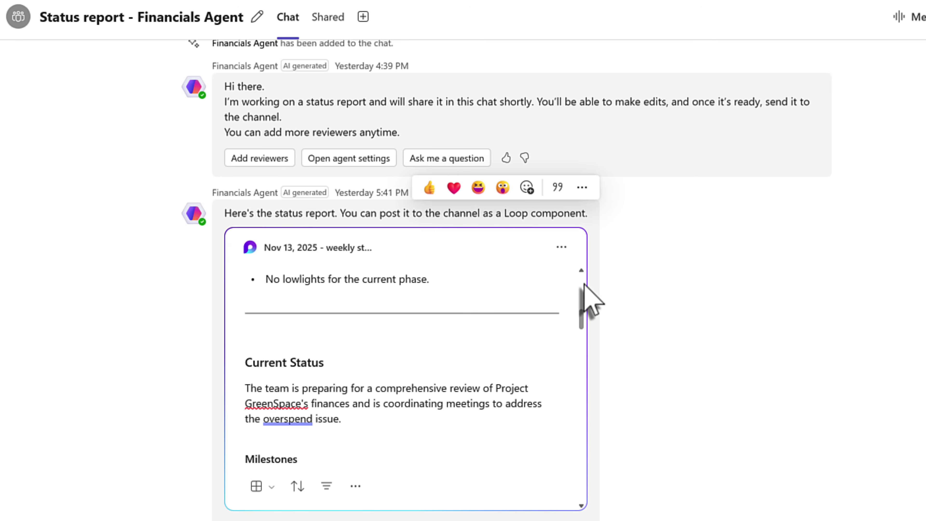
left_click(562, 248)
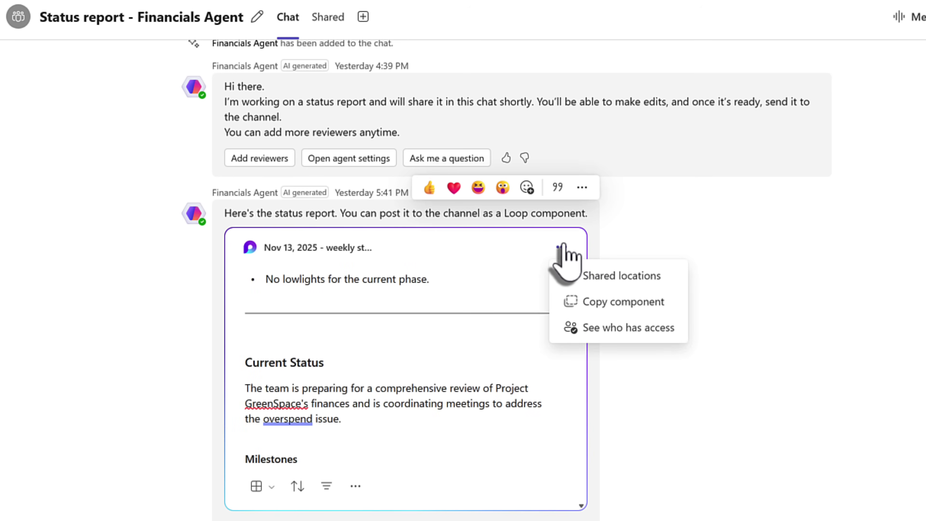
left_click(601, 334)
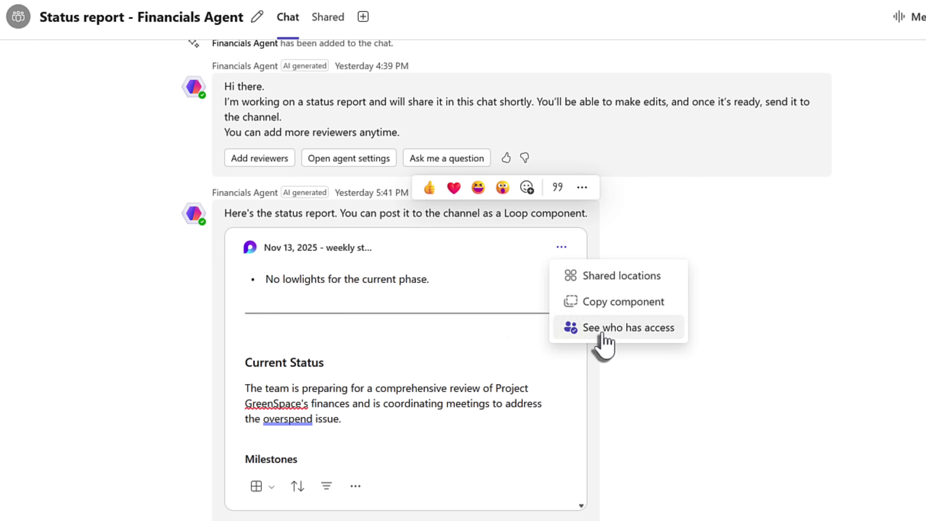
mouse_move(539, 386)
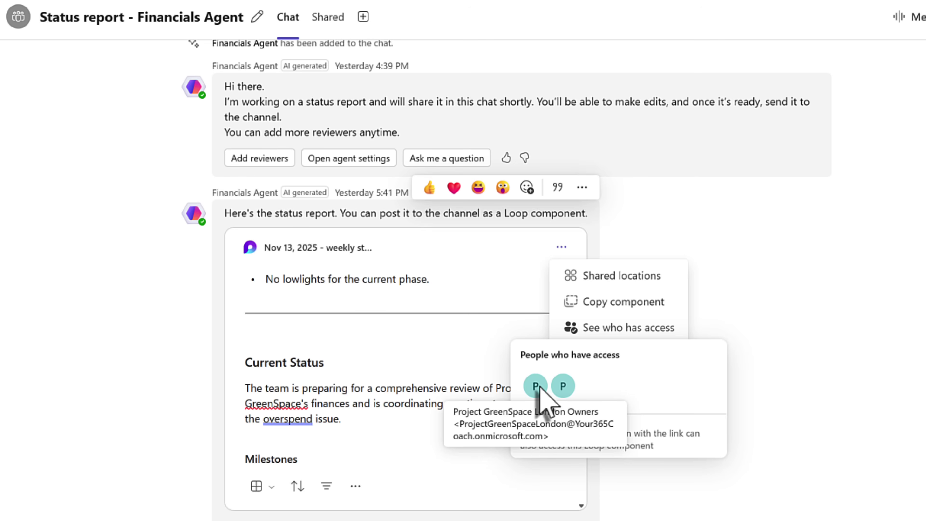
Copy the weekly status report component into a Financials channel post titled "Project Status Update".
left_click(603, 307)
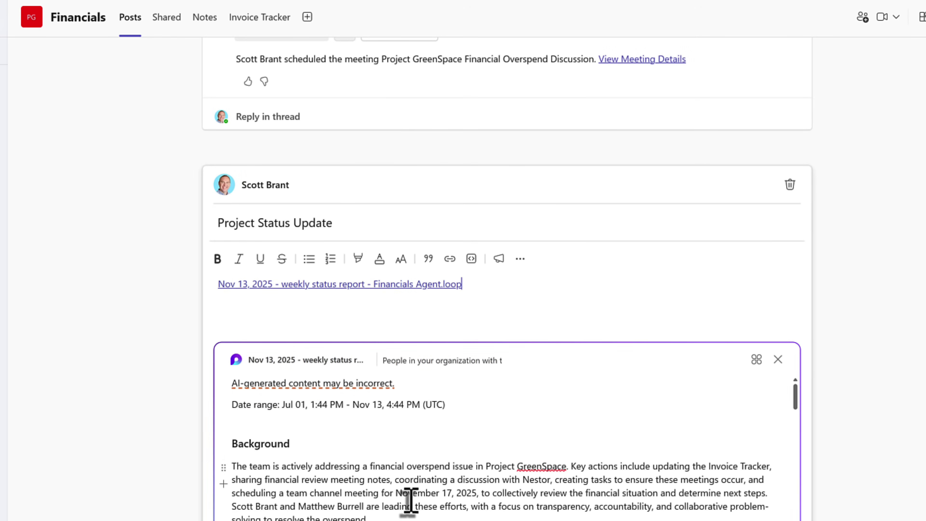
scroll(507, 278, "up", 10)
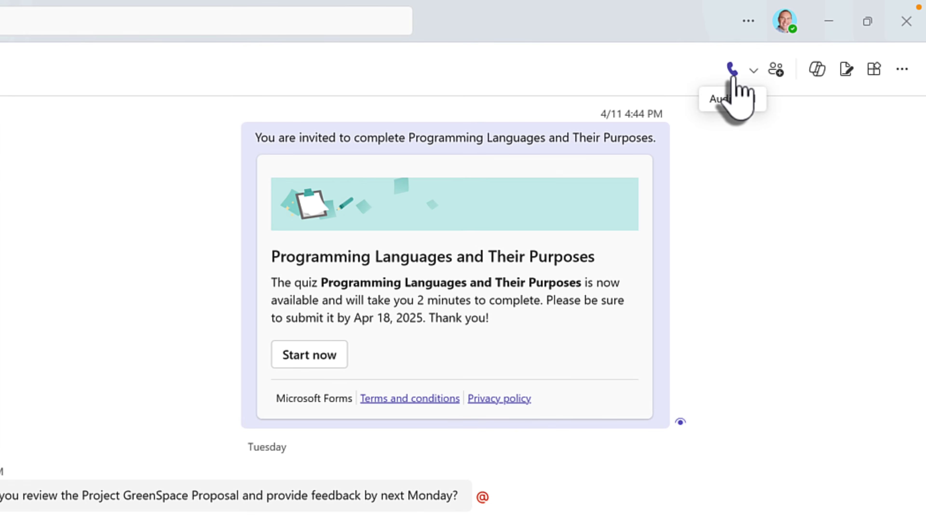
Start an audio call from the chat with transcription turned on, and read through the live transcript.
left_click(733, 73)
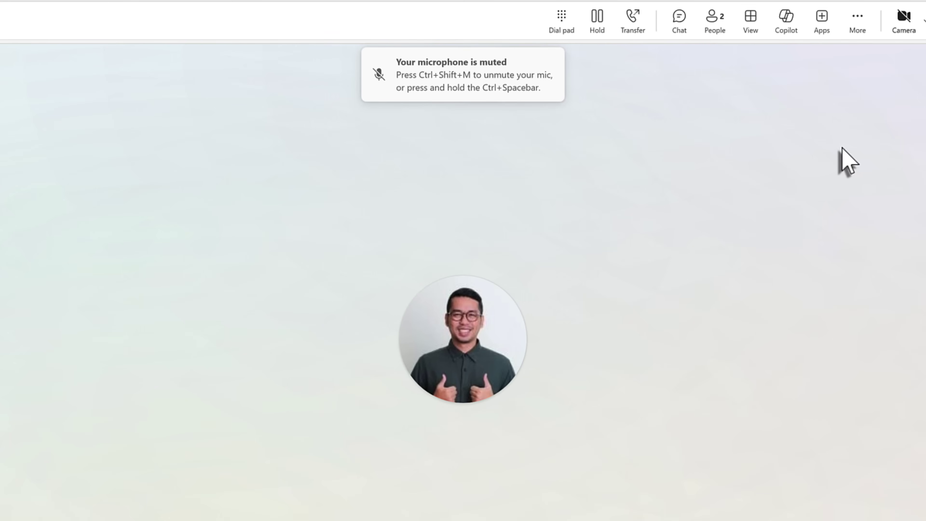
left_click(853, 28)
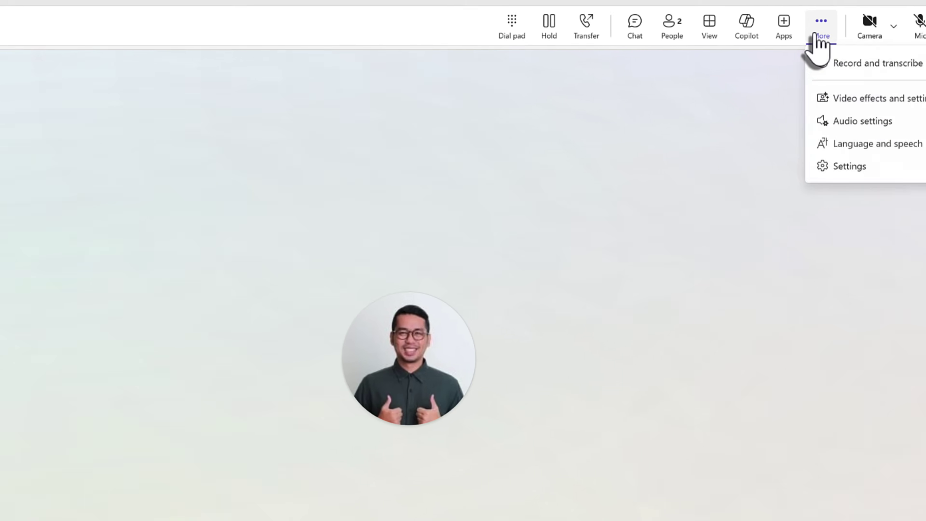
mouse_move(833, 65)
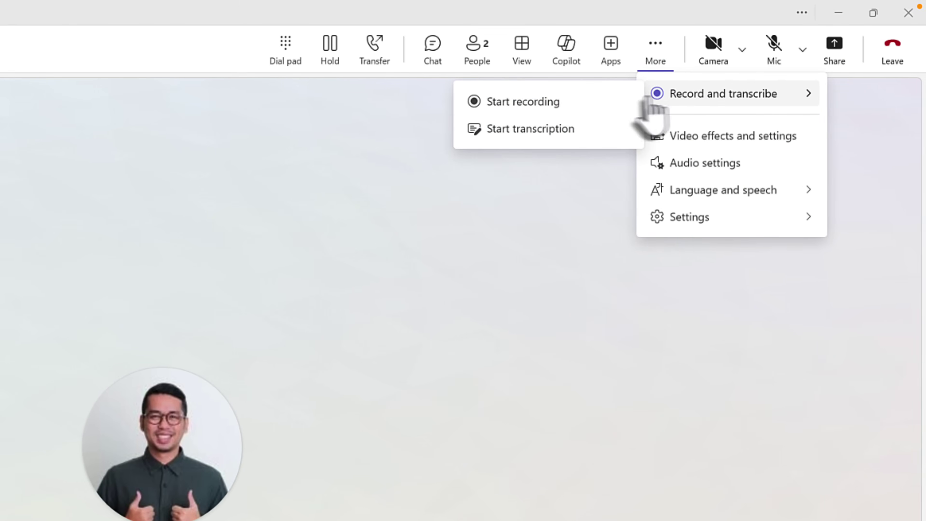
left_click(539, 131)
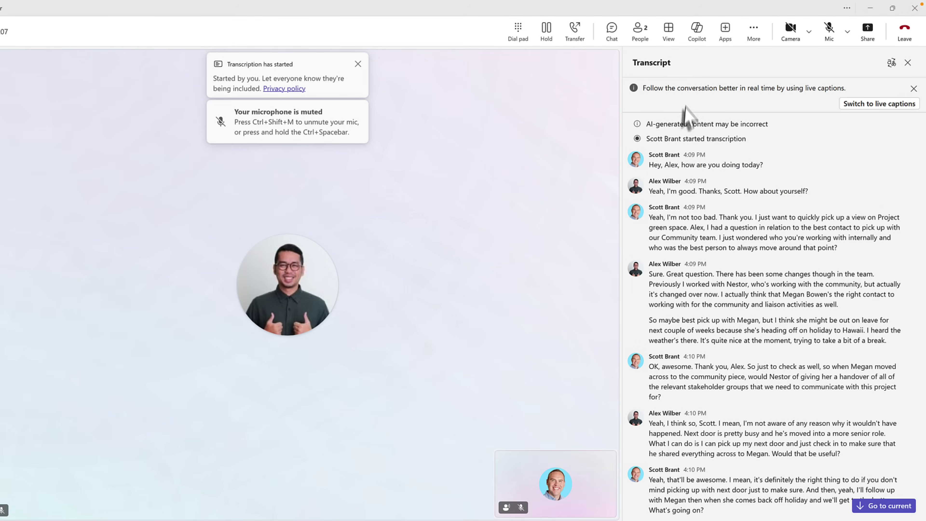
scroll(685, 165, "down", 2)
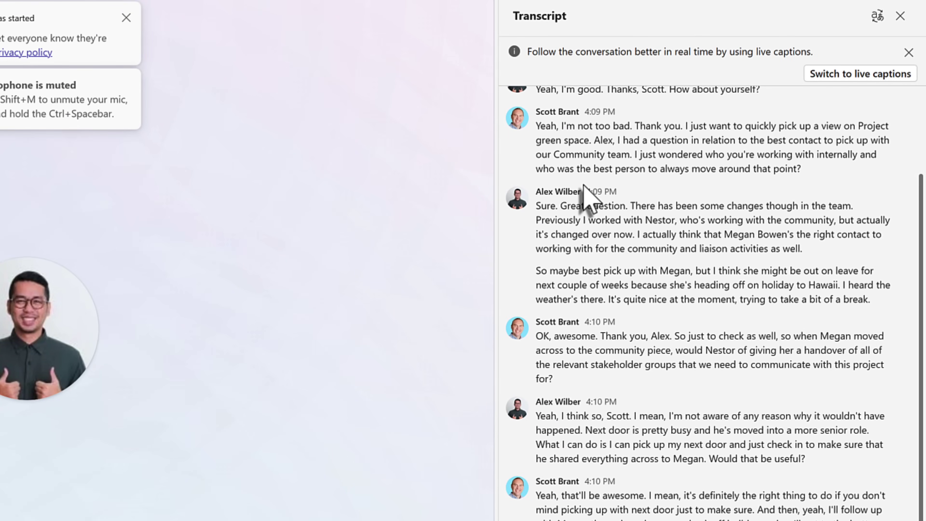
scroll(585, 197, "down", 1)
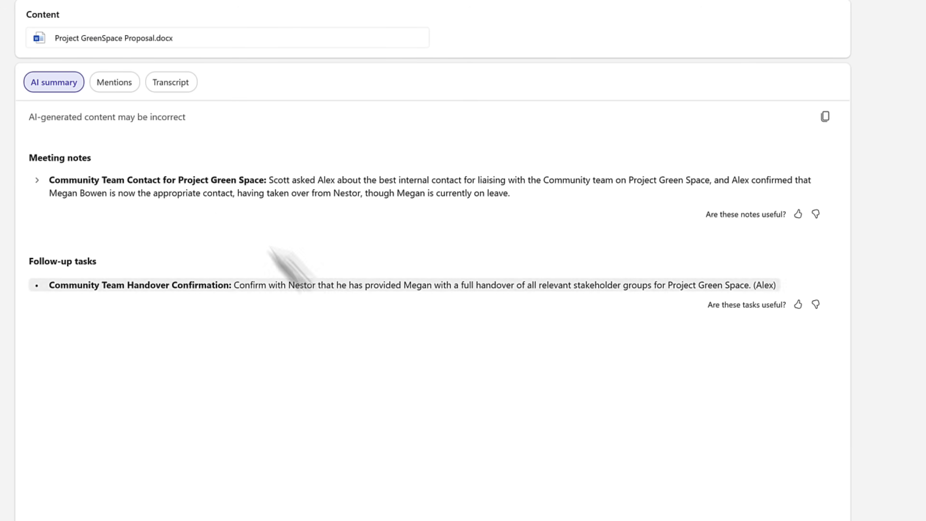
Expand the call recap's meeting notes on the Community Team contact and open the recap's transcript.
left_click(37, 180)
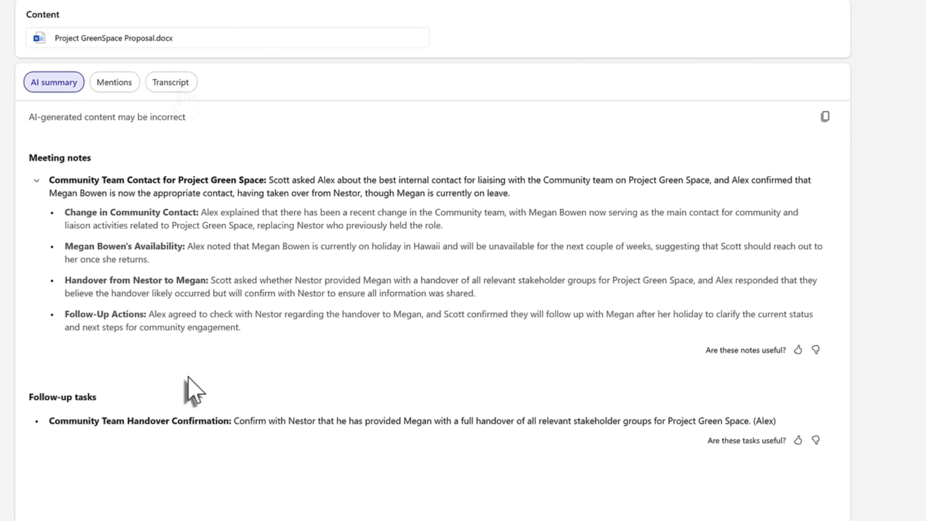
left_click(170, 88)
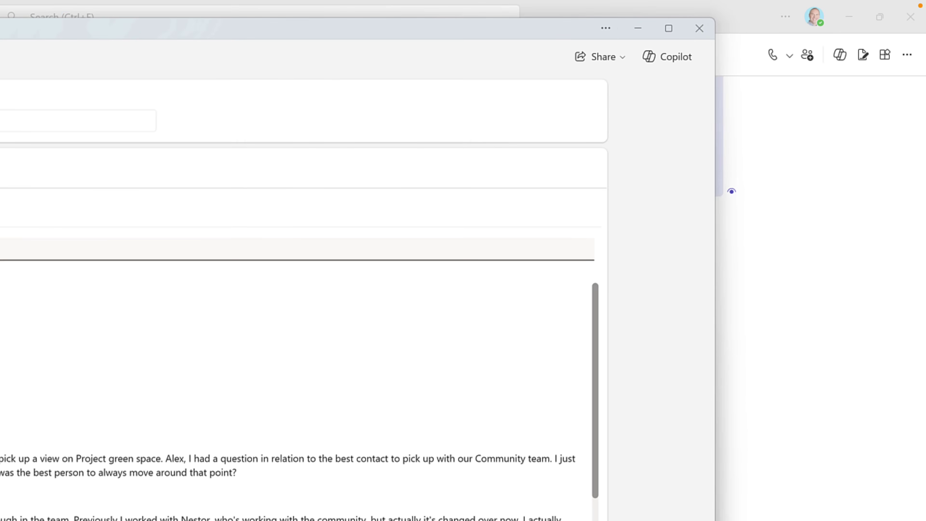
Open Copilot for the call recap and use its suggested prompt "Highlights from meeting chat".
left_click(672, 64)
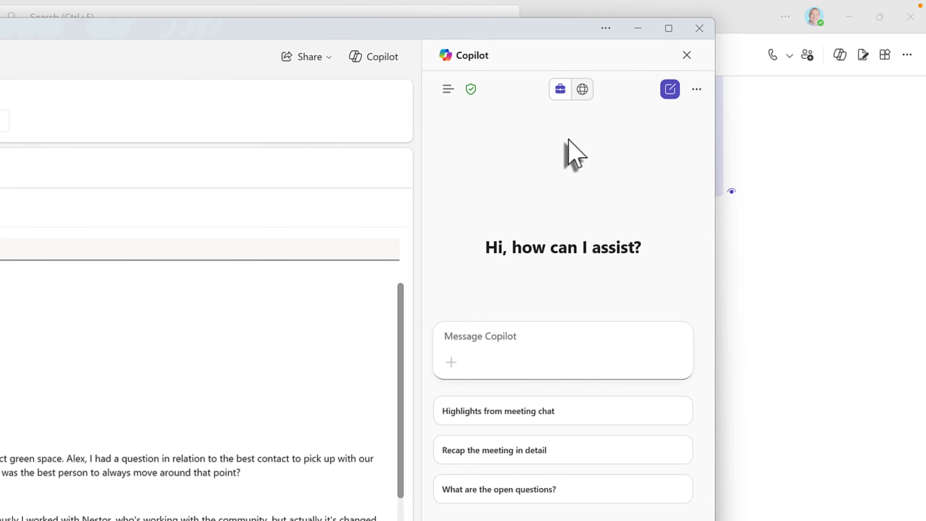
left_click(518, 411)
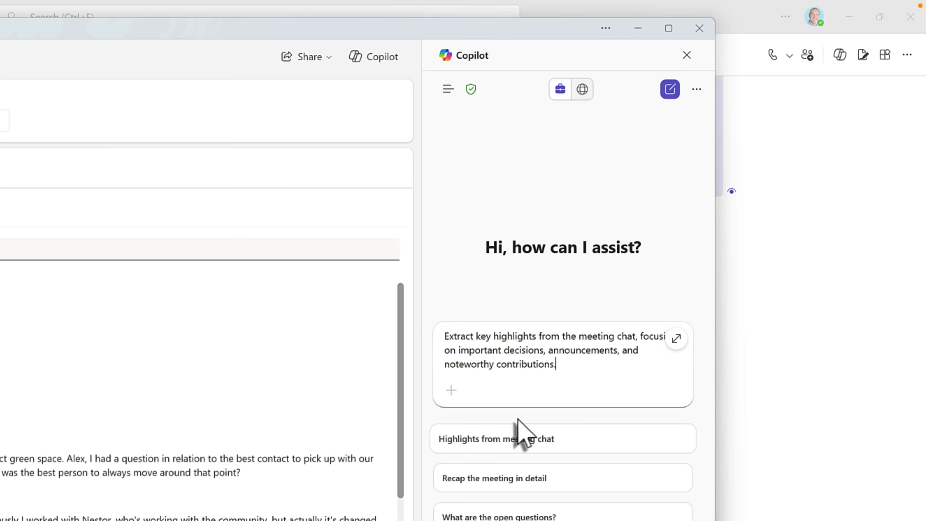
left_click(720, 370)
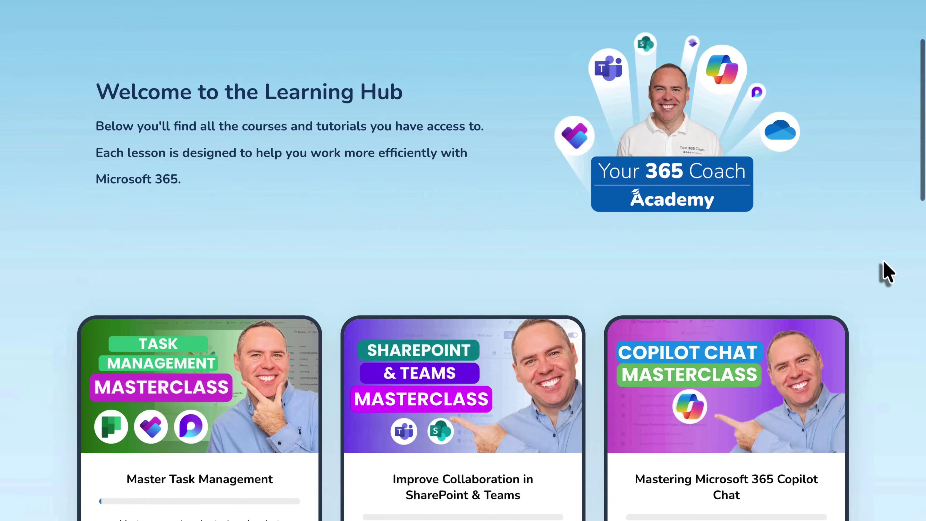
Browse the Your 365 Coach Academy courses and play the Module 1 video of Mastering Microsoft 365 Copilot Chat.
scroll(885, 271, "down", 2)
scroll(886, 272, "down", 8)
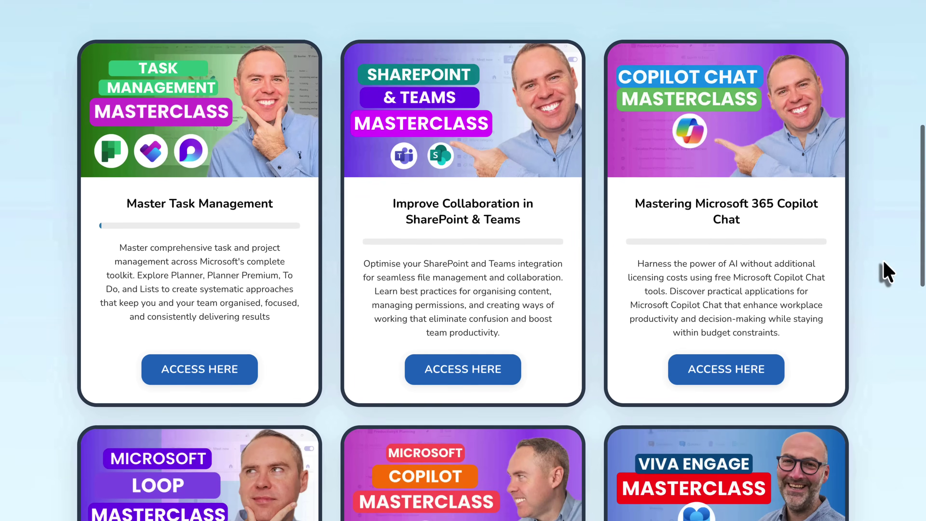
scroll(887, 272, "down", 9)
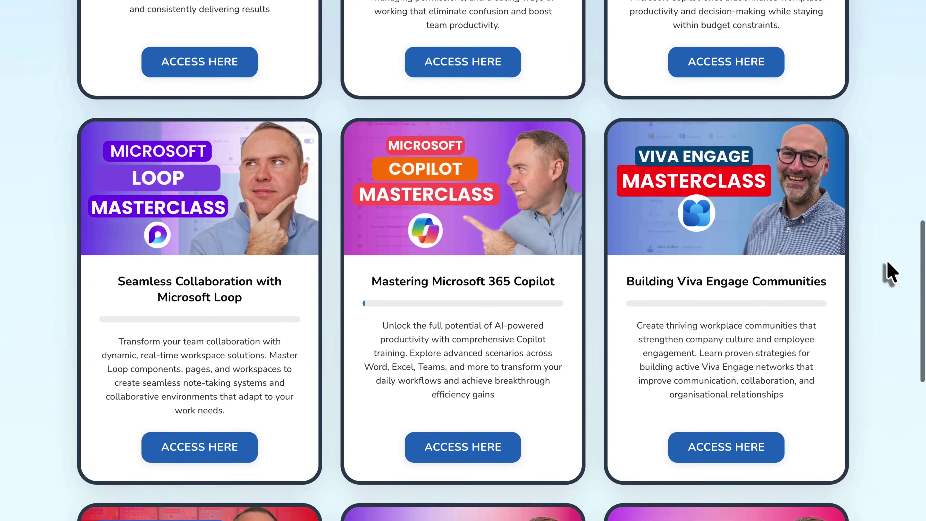
scroll(890, 273, "down", 4)
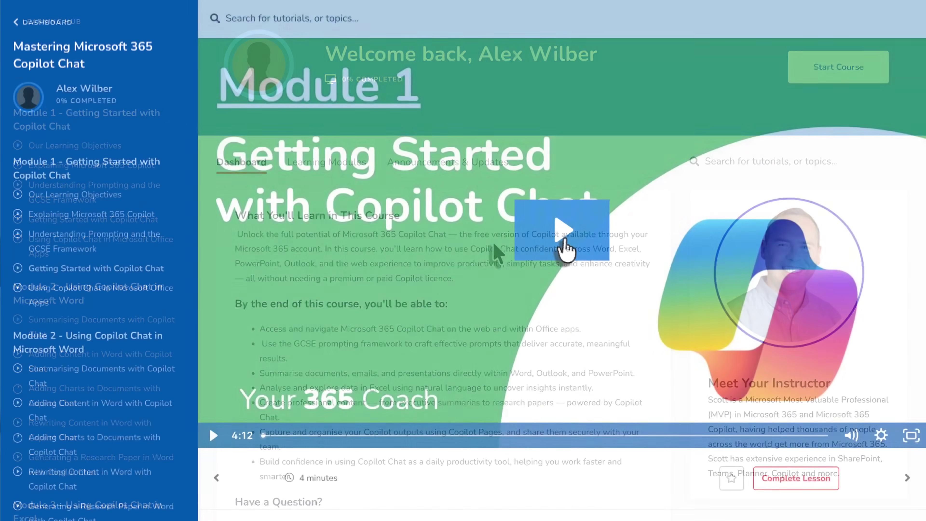
left_click(564, 237)
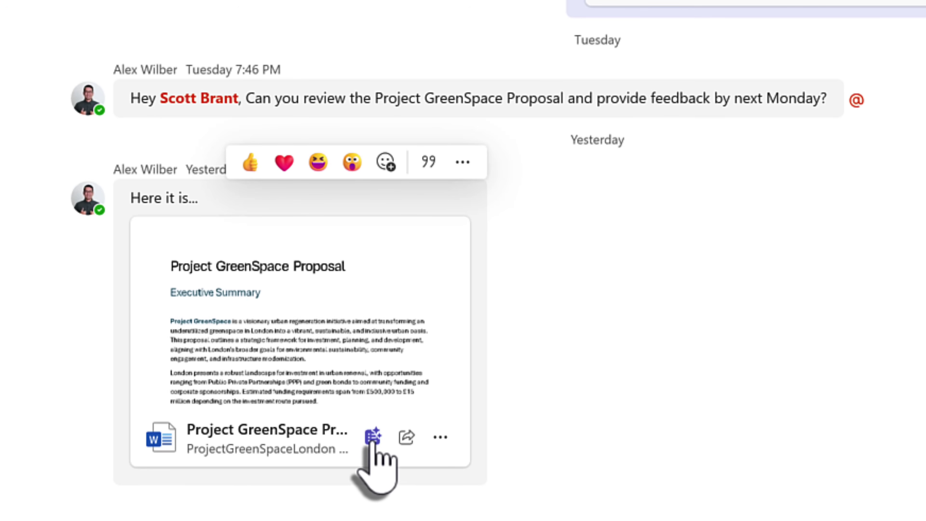
Have Copilot summarise the Project GreenSpace Proposal shared in the chat and read through the summary.
left_click(362, 452)
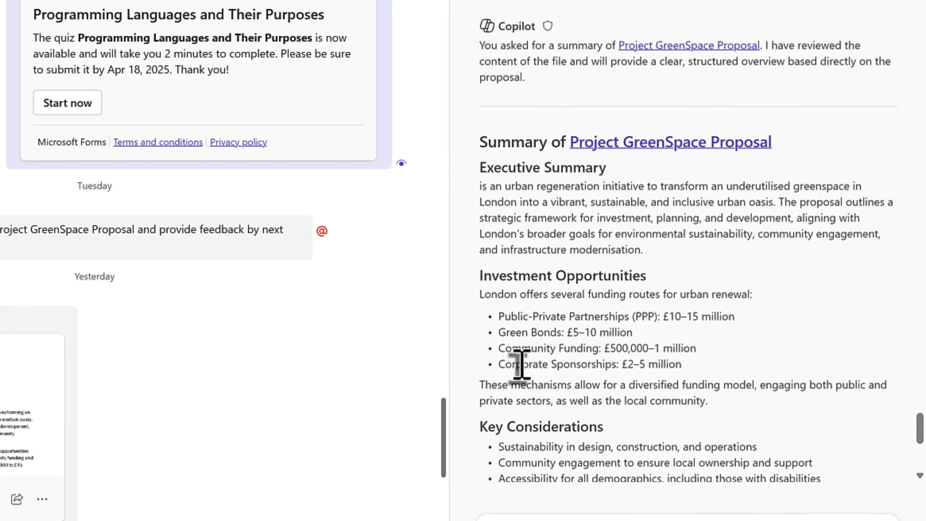
scroll(522, 365, "down", 3)
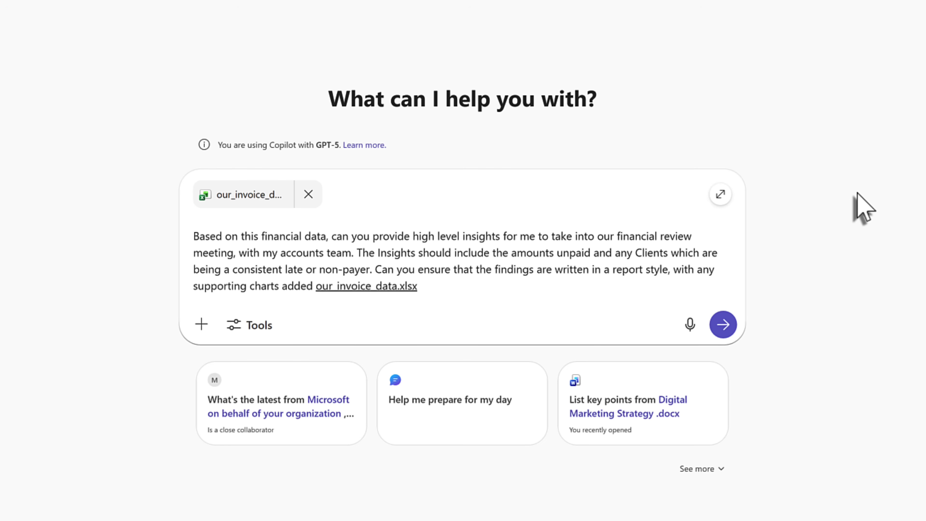
Ask Copilot for a report with charts on our_invoice_data.xlsx, covering unpaid amounts and consistently late or non-paying clients, and review the findings.
left_click(724, 325)
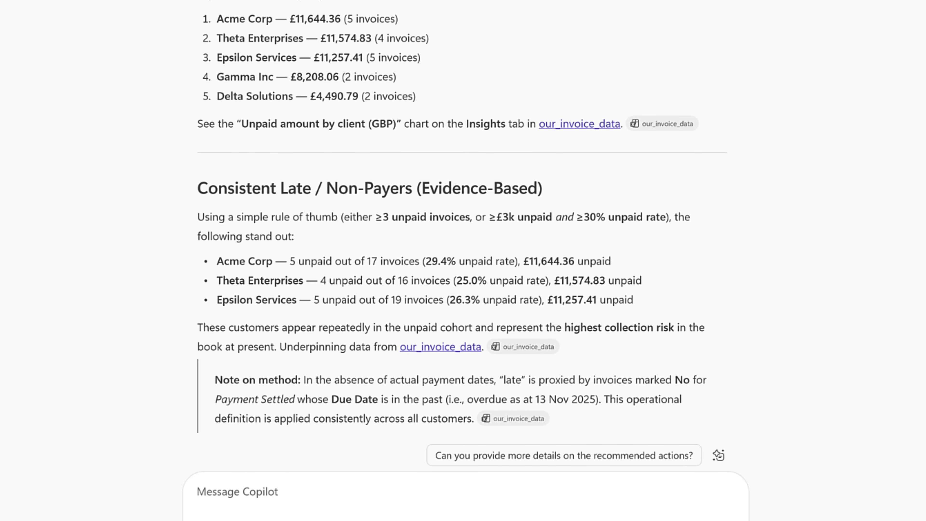
scroll(462, 219, "up", 3)
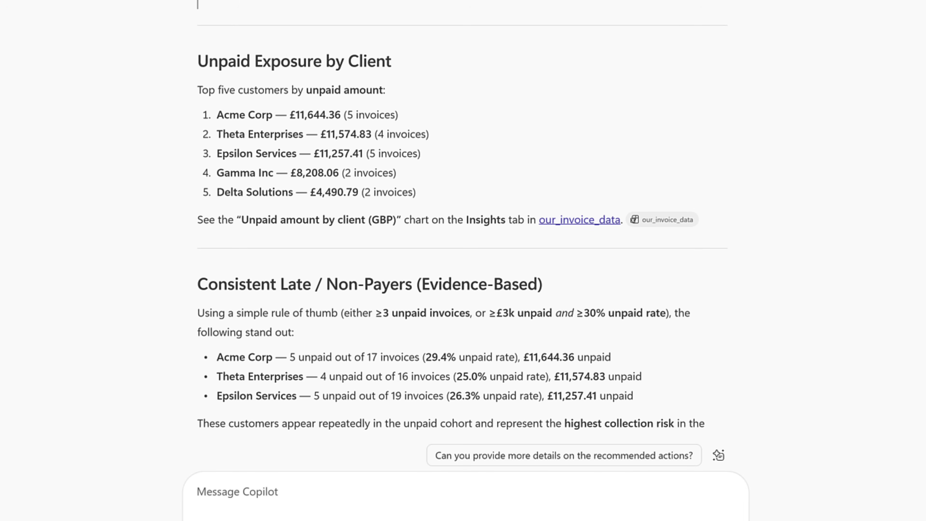
scroll(461, 219, "up", 5)
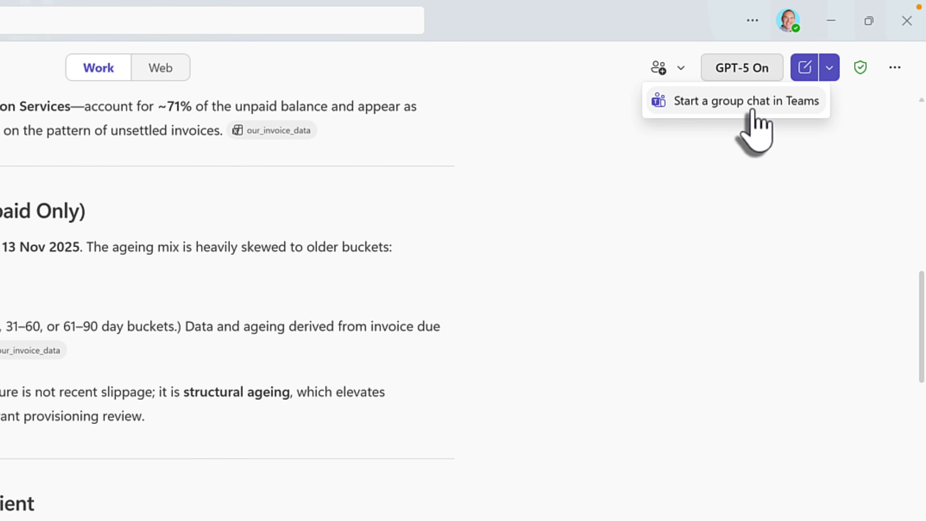
Start a Teams group chat with two colleagues from the Copilot conversation and read the shared financial report to its end.
left_click(753, 109)
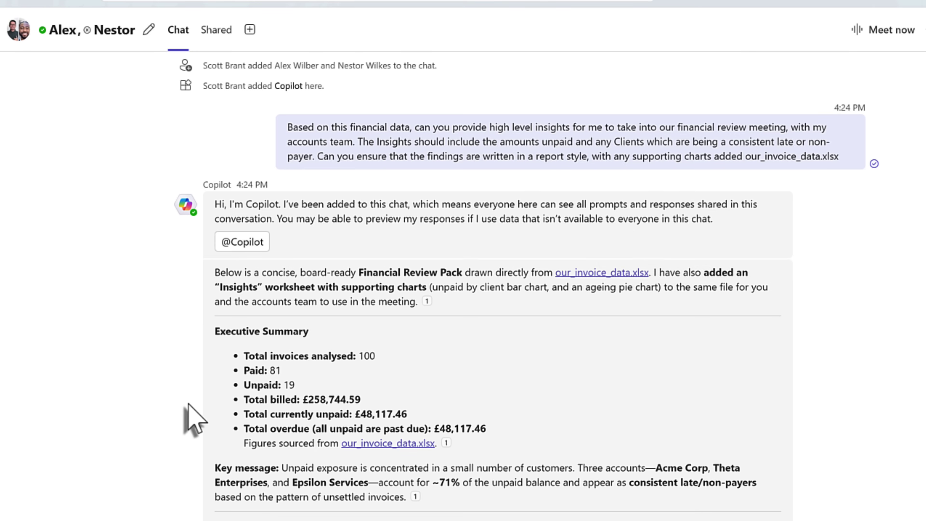
scroll(195, 419, "down", 1)
scroll(194, 420, "down", 7)
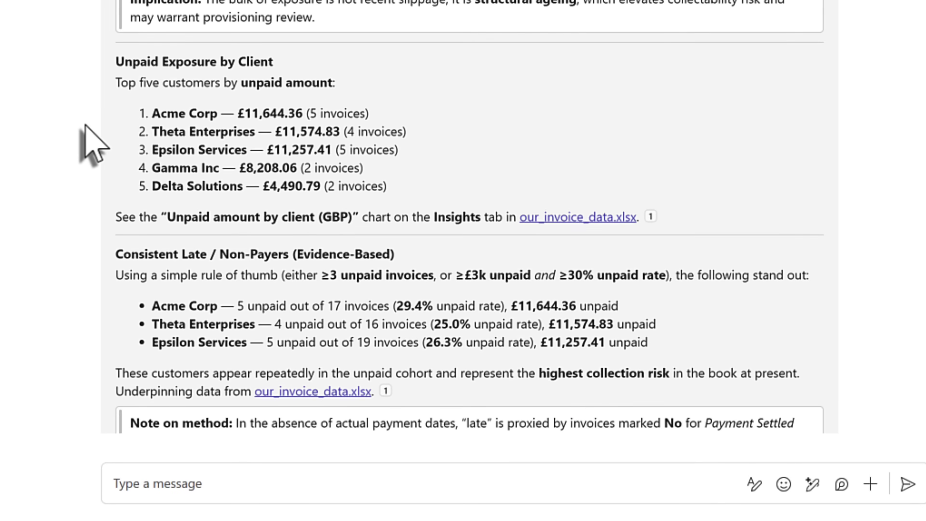
scroll(87, 144, "down", 20)
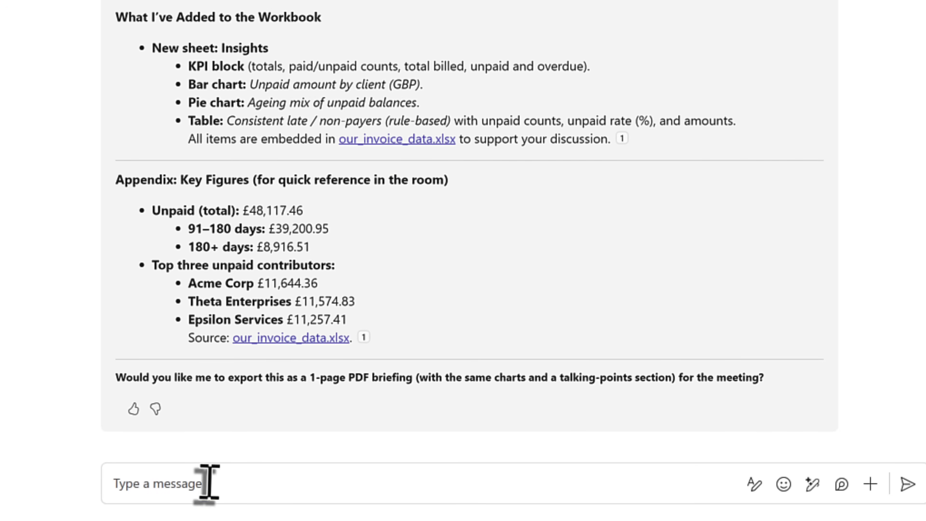
Mention Copilot in the group chat with "Can you expand on Acme Group and provide the key insights?" and read its reply.
left_click(206, 482)
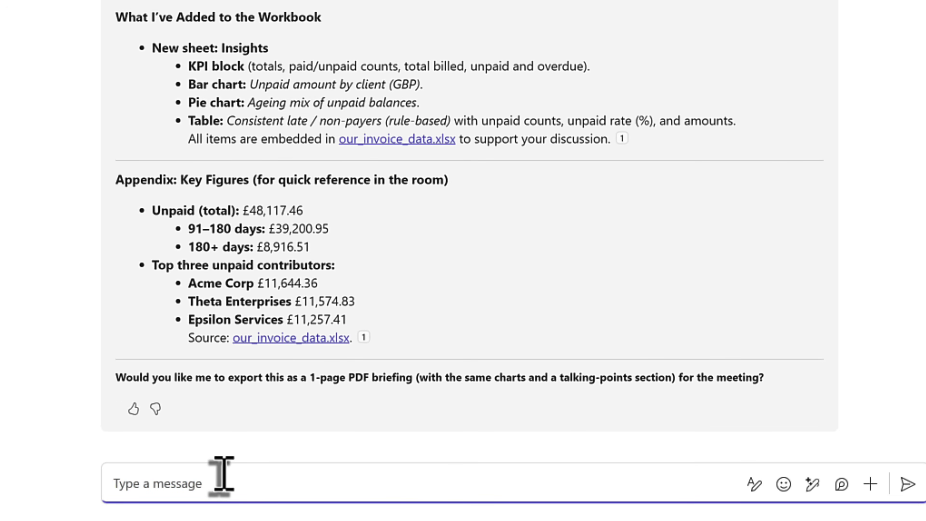
type("@")
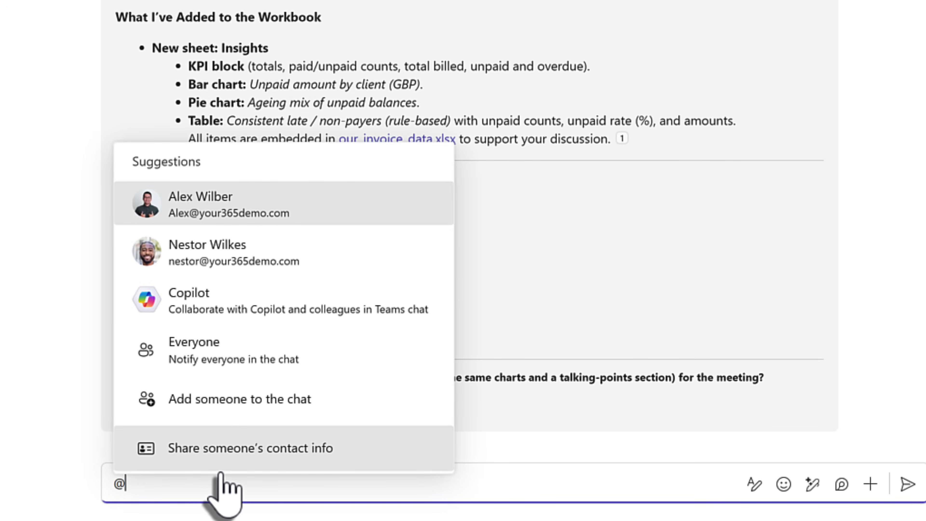
left_click(261, 314)
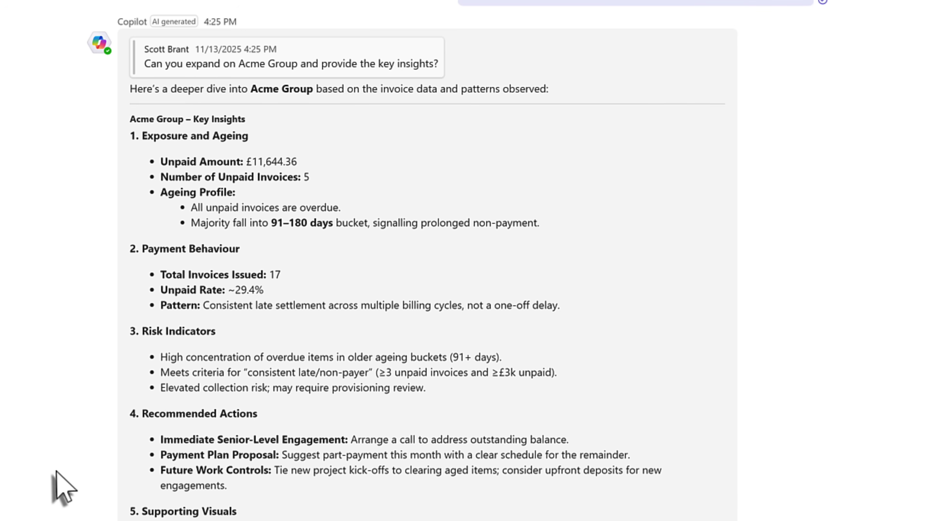
scroll(55, 471, "down", 1)
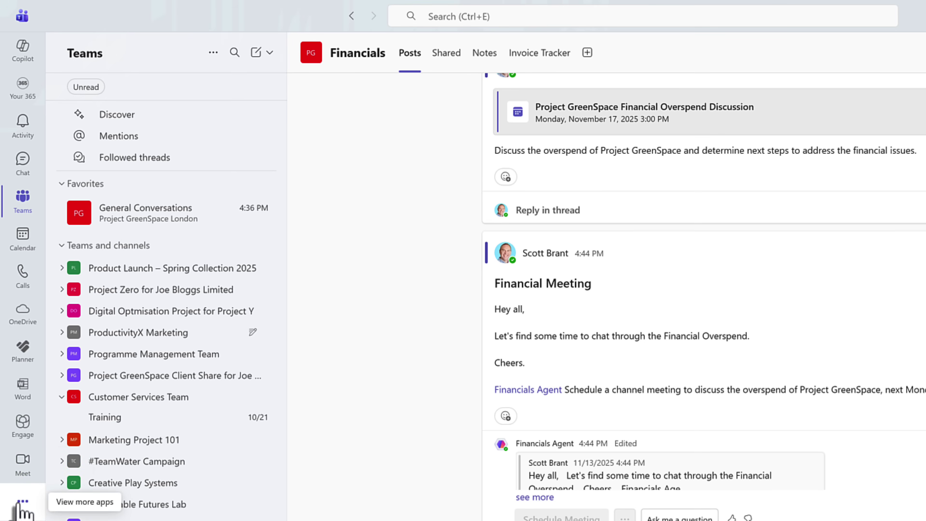
Generate a casual-style audio recap of the Project GreenSpace Financial Review Meeting from the Meet app.
left_click(21, 503)
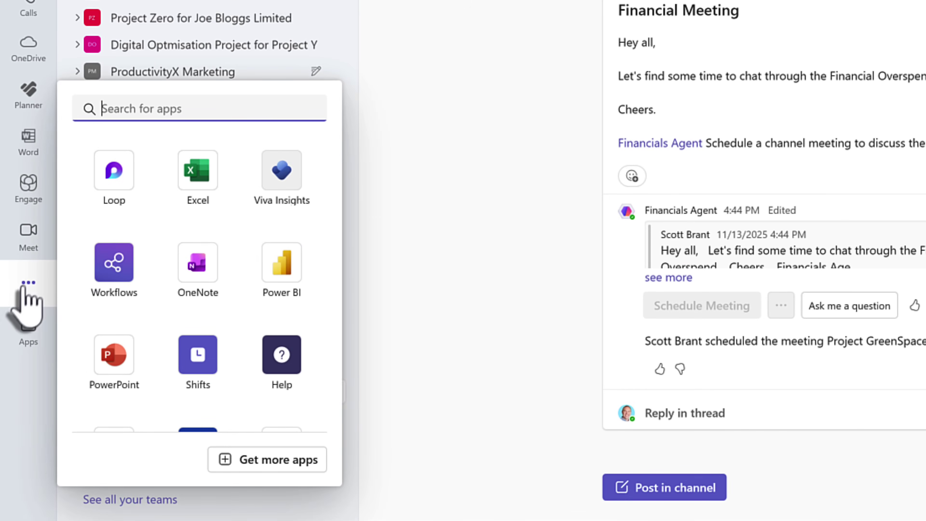
left_click(28, 244)
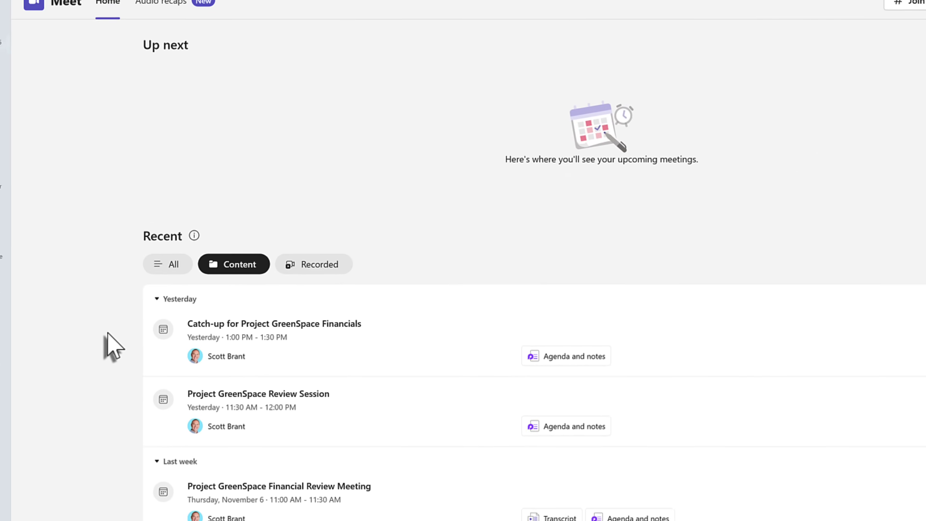
left_click(146, 53)
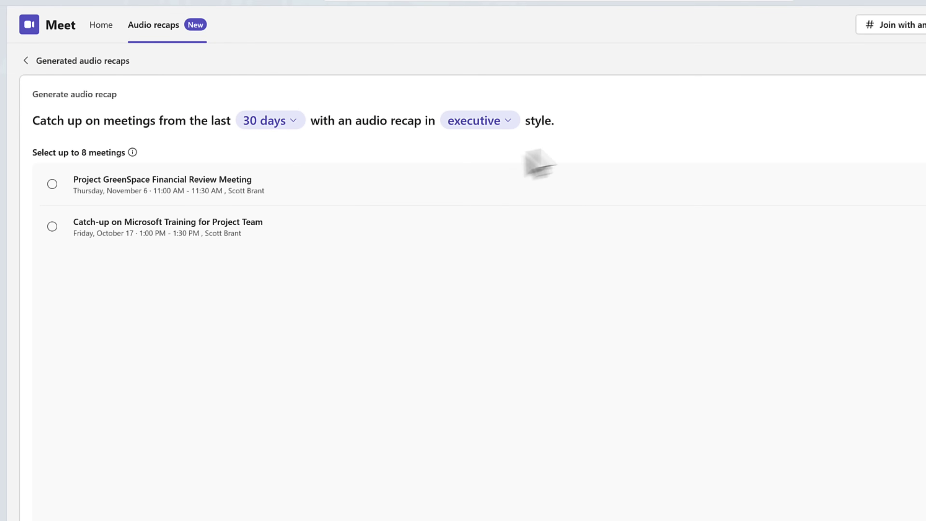
left_click(51, 184)
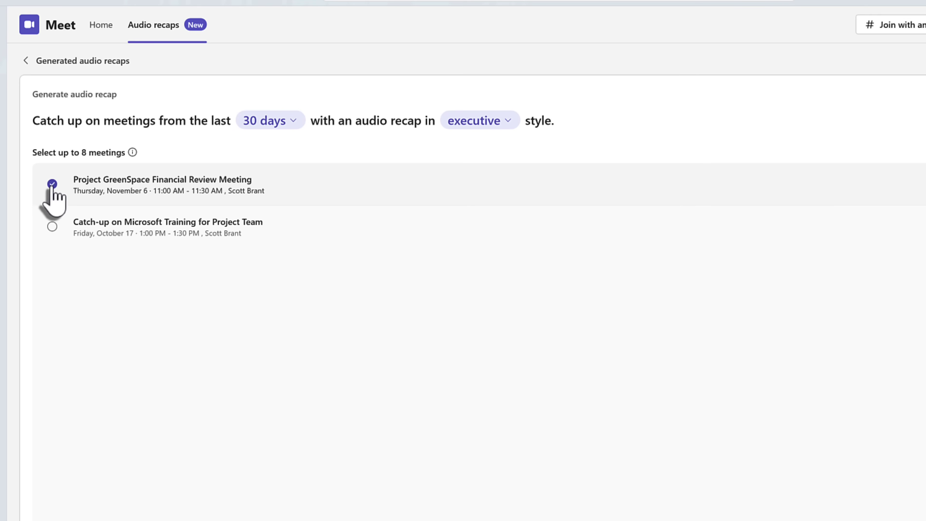
left_click(499, 124)
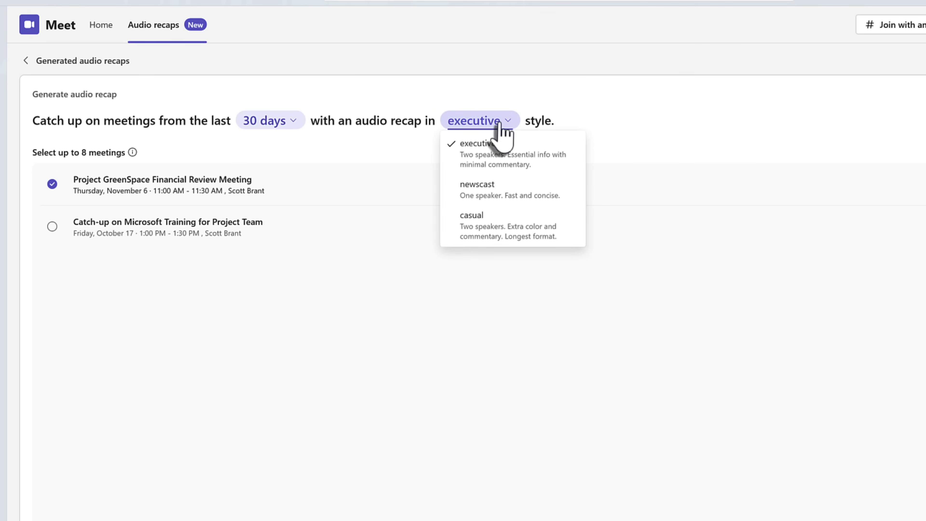
left_click(504, 218)
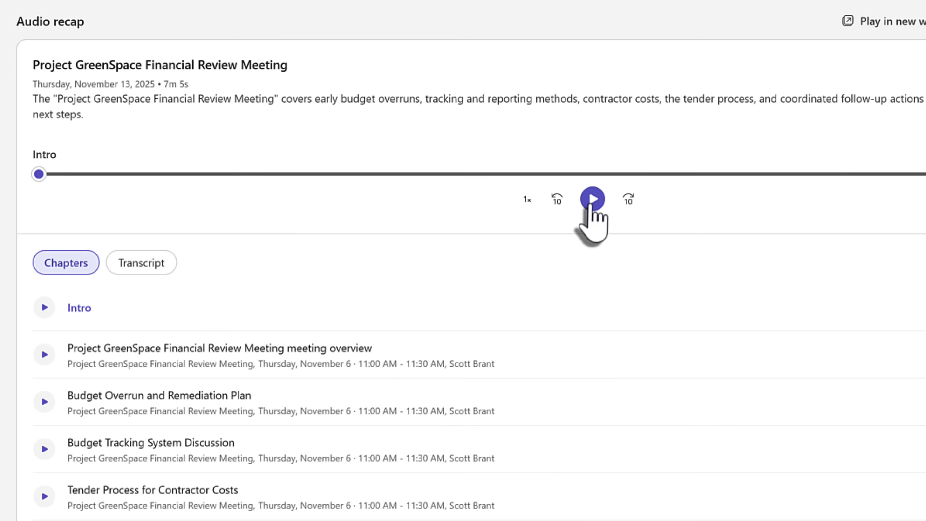
Play the intro of the Project GreenSpace Financial Review Meeting audio recap and pause playback.
left_click(590, 202)
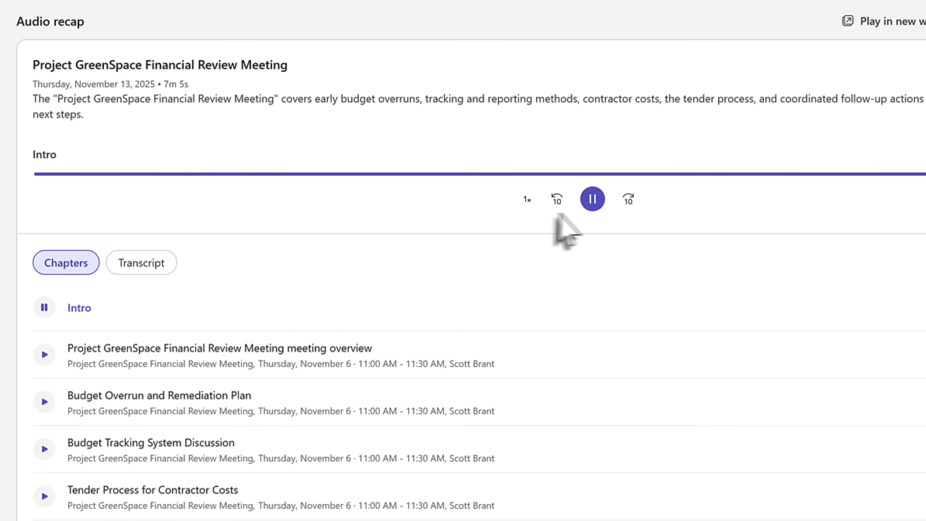
left_click(589, 202)
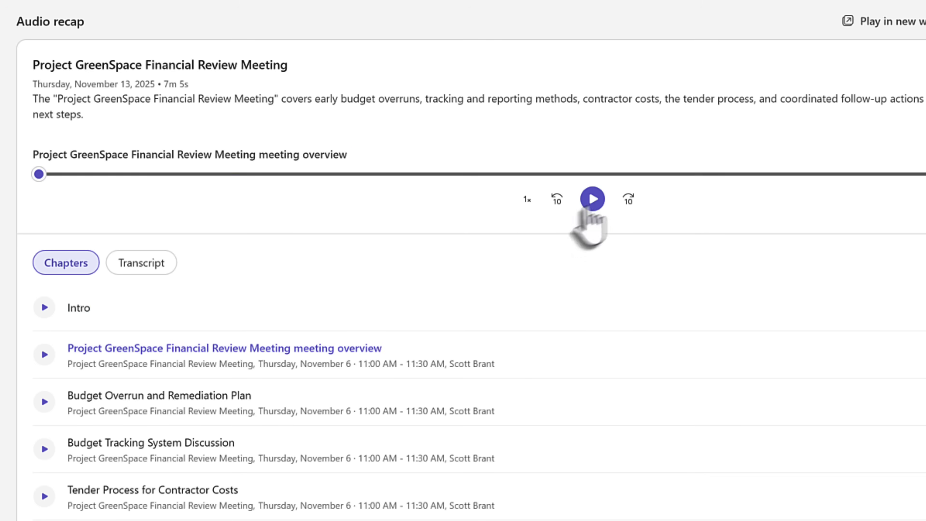